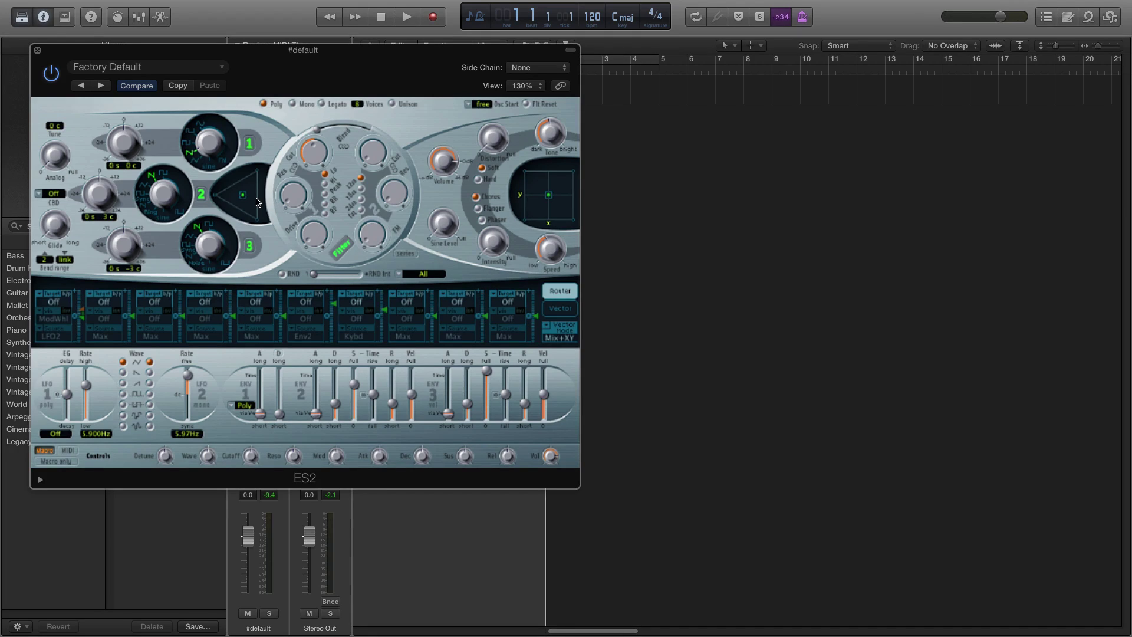
Make Osc 1 a square wave and give Osc 2 and Osc 3 new waveforms
drag(221, 156, 215, 144)
drag(164, 205, 165, 216)
drag(215, 249, 213, 275)
Retune the oscillators (Osc 2 detuned down, Osc 1 +12, Osc 3 +7 semitones) and even out the mix
drag(133, 268, 136, 256)
drag(109, 222, 104, 233)
drag(121, 147, 122, 197)
drag(131, 253, 128, 237)
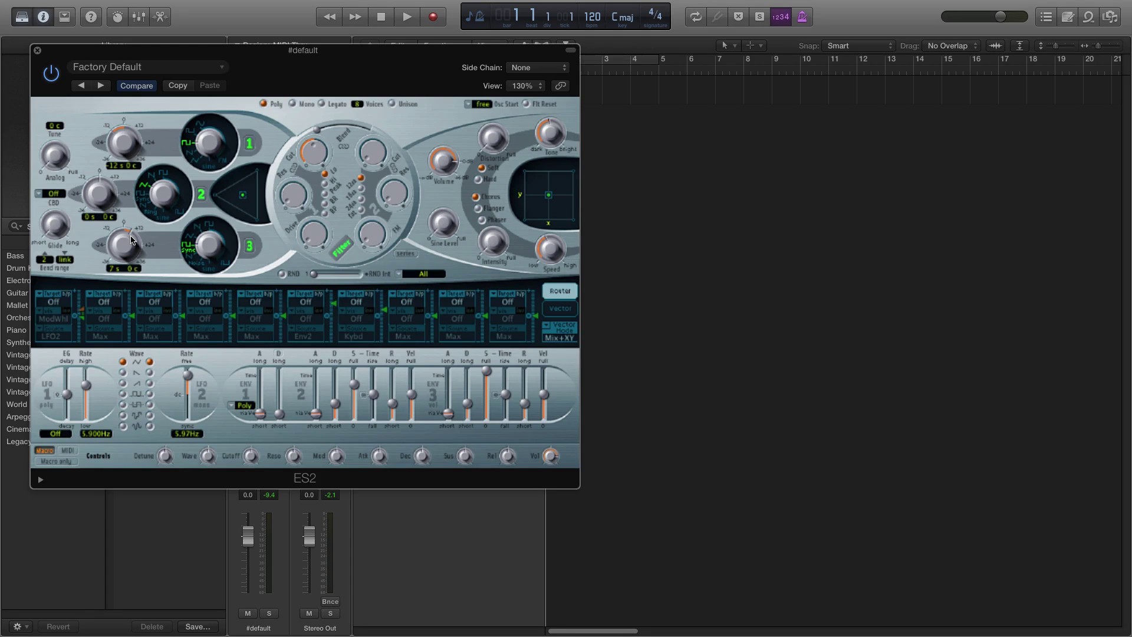
drag(243, 195, 242, 198)
drag(241, 197, 241, 197)
Adjust blend and Filter 2 cutoff, raise its resonance slightly, and set it to 24 dB Fat
drag(373, 134, 375, 136)
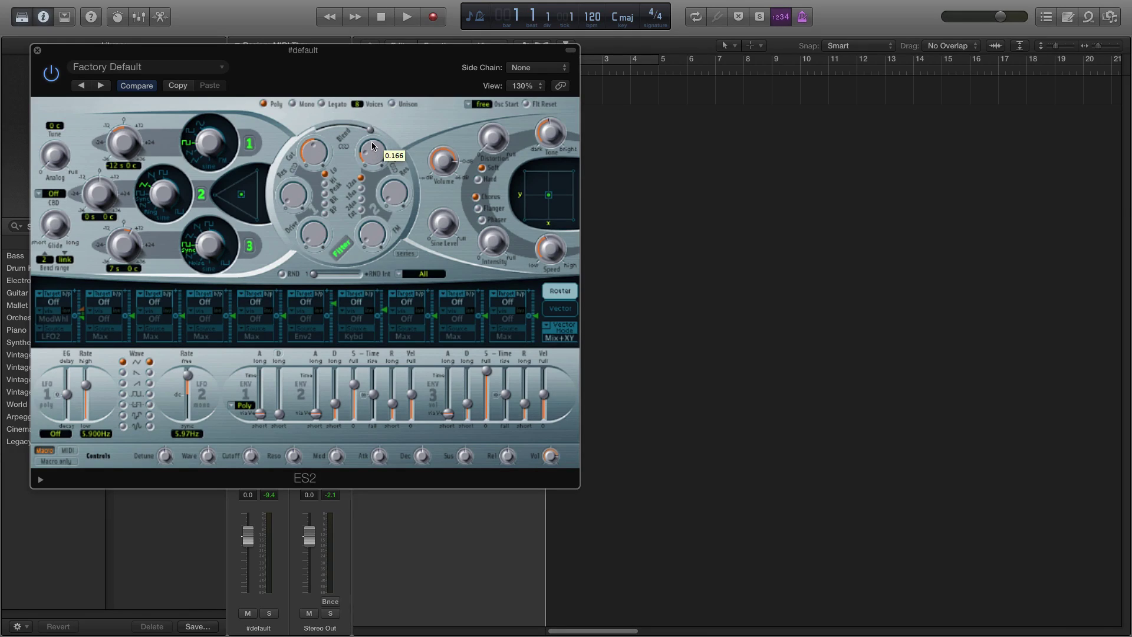
drag(372, 147, 382, 153)
drag(392, 198, 387, 174)
click(362, 200)
click(361, 213)
Lower Filter 1 cutoff, raise its resonance to 0.43 and drive to 0.53
drag(328, 168, 311, 218)
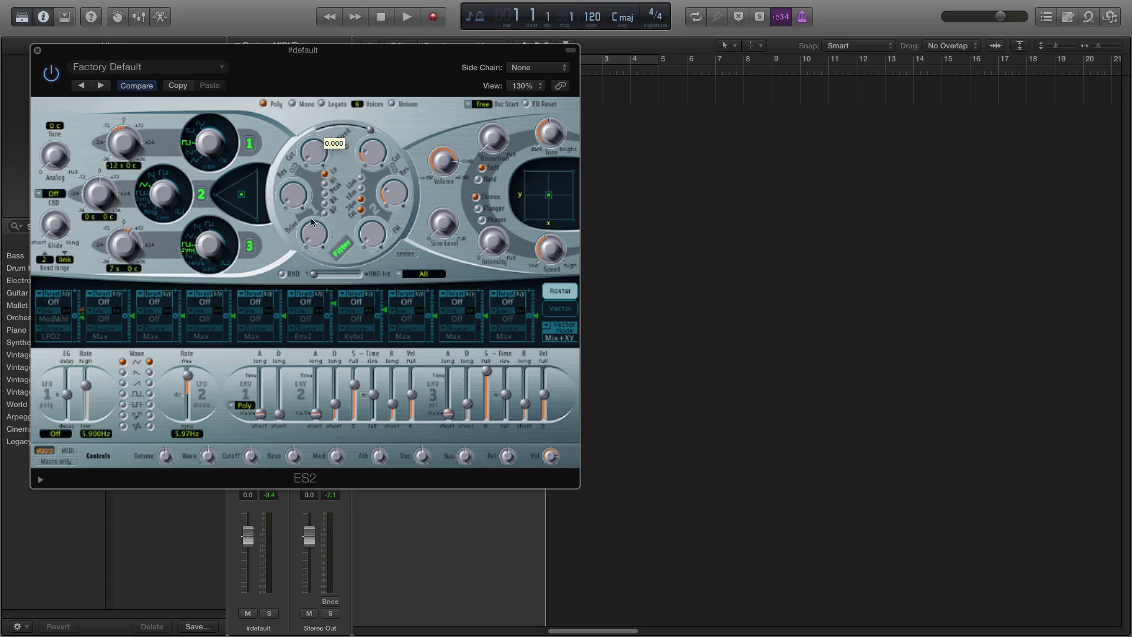
drag(292, 174, 295, 151)
drag(315, 198, 316, 170)
Set Voices to 1, Volume to -2.0 dB, and Sine Level near minimum
drag(358, 122, 389, 125)
drag(438, 165, 439, 207)
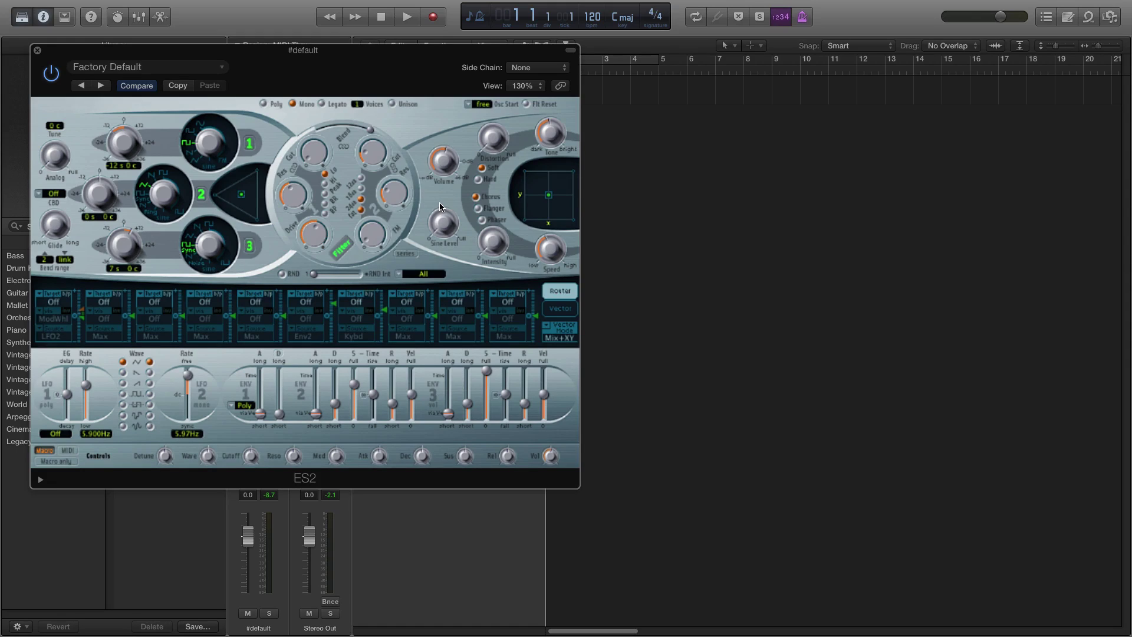
drag(443, 216, 434, 171)
Route Env2 to Cutoff 2 in router slot 1, with via off and raised intensity
click(55, 302)
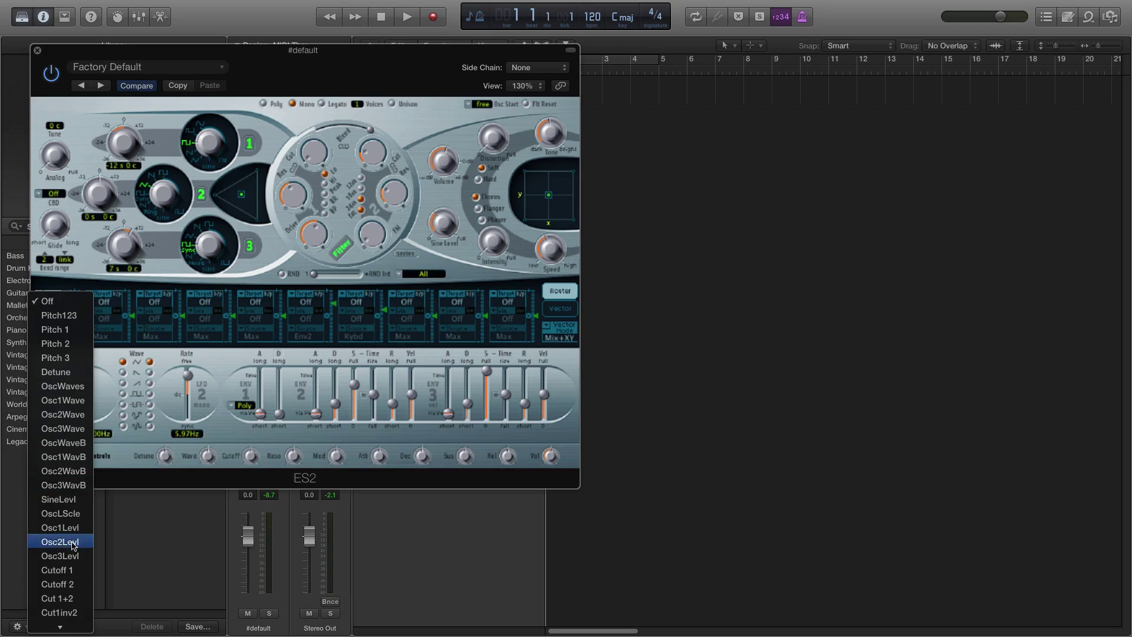
click(74, 587)
click(51, 336)
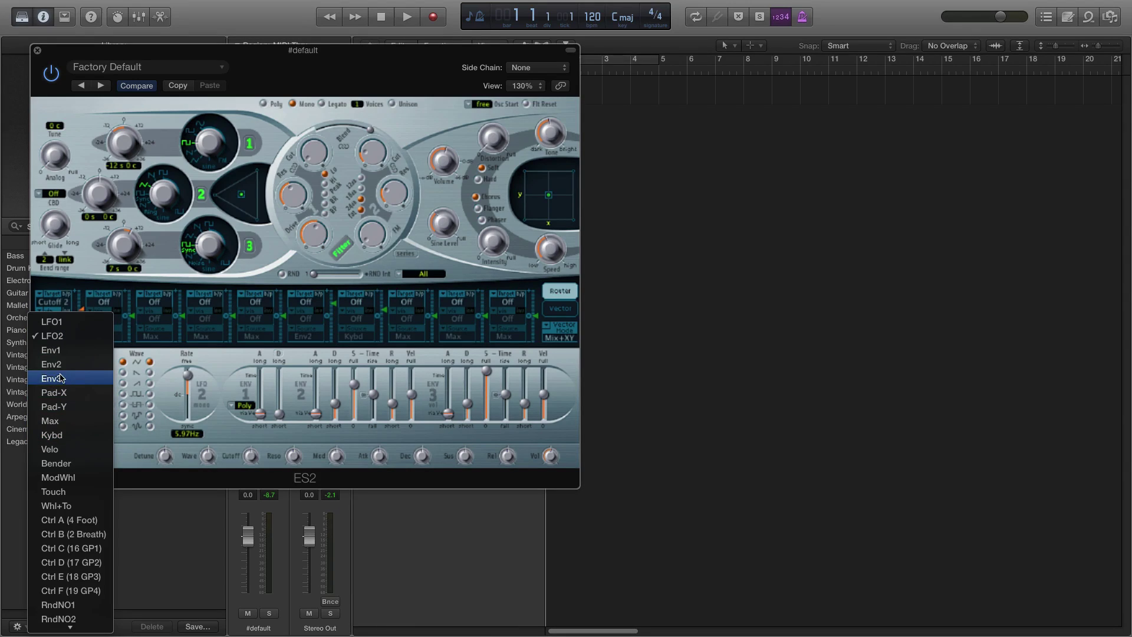
click(60, 370)
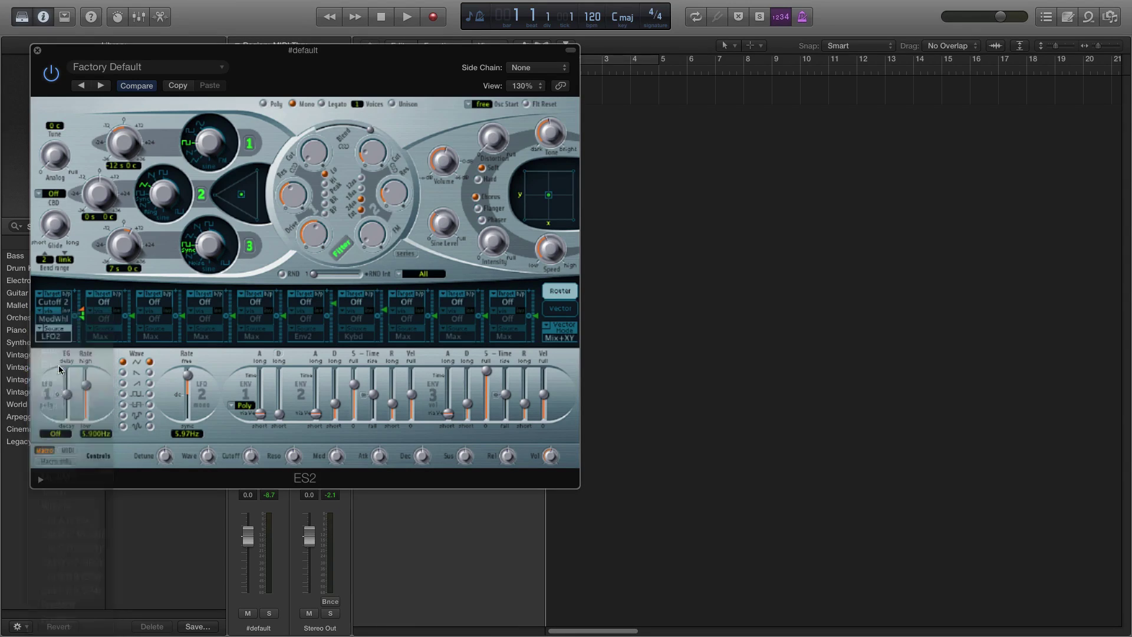
click(51, 319)
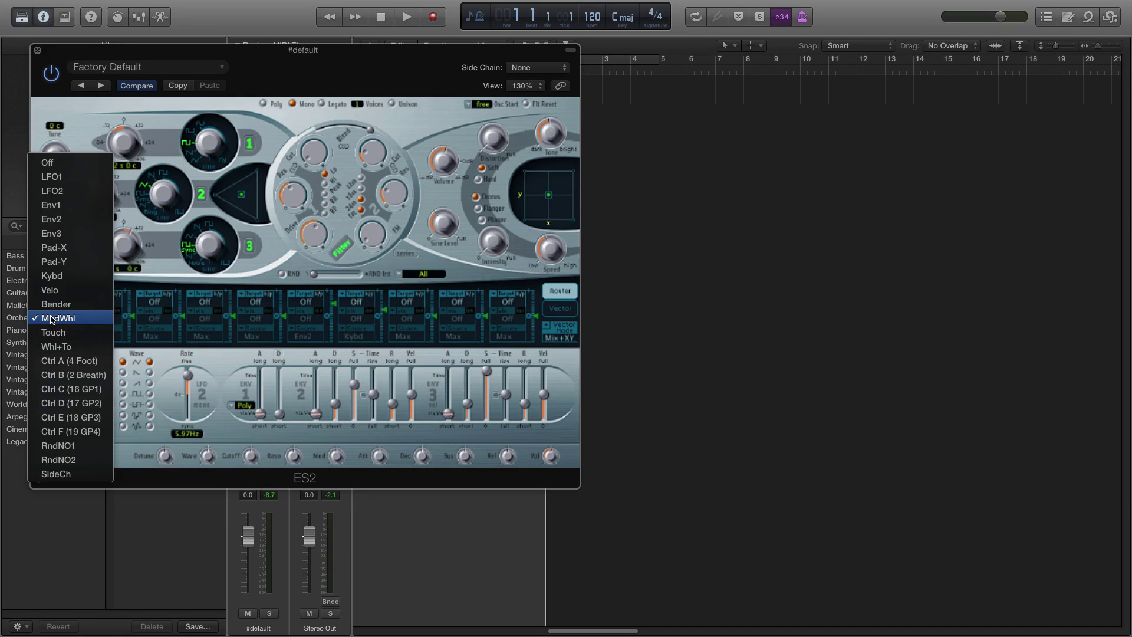
click(49, 163)
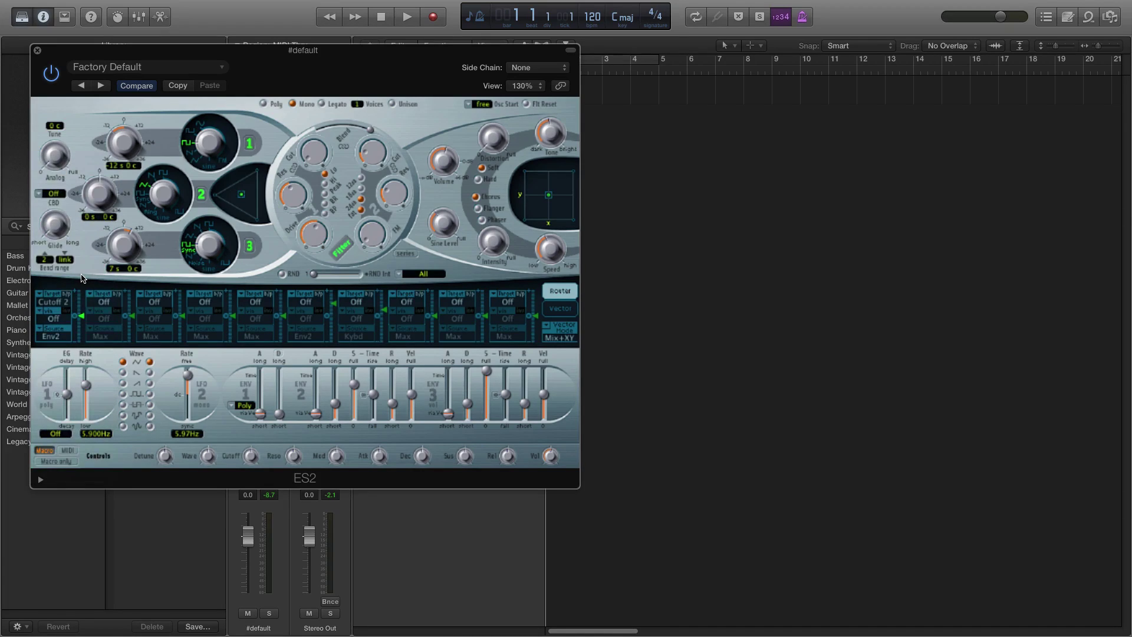
drag(84, 318, 82, 303)
Route Env1 to Cutoff 1 in router slot 2 at maximum intensity
click(103, 302)
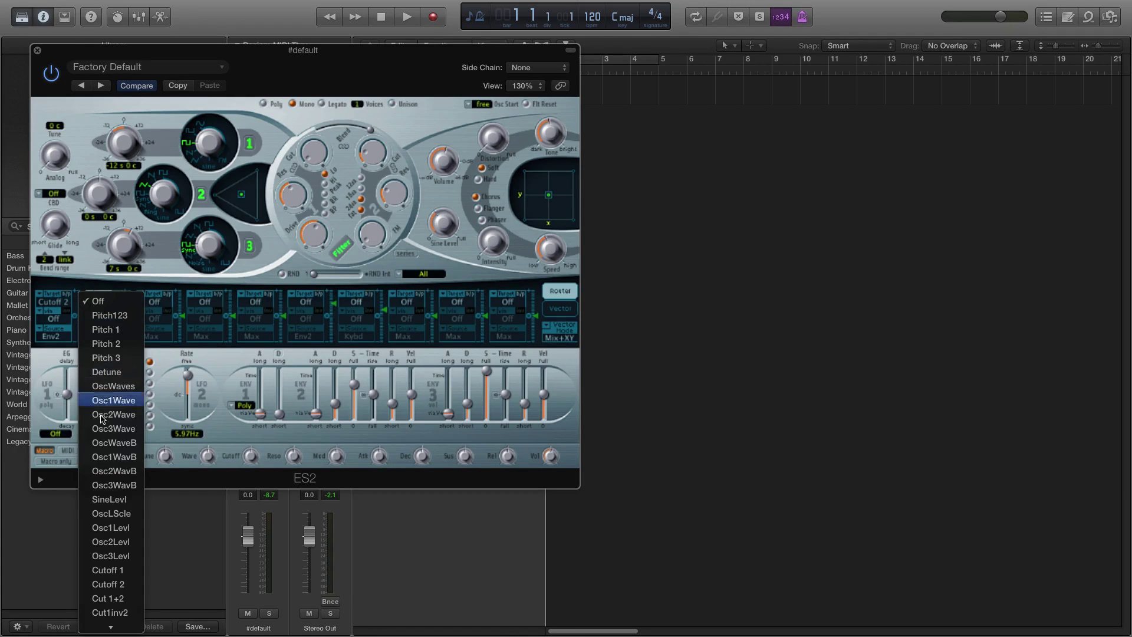
click(104, 571)
click(103, 336)
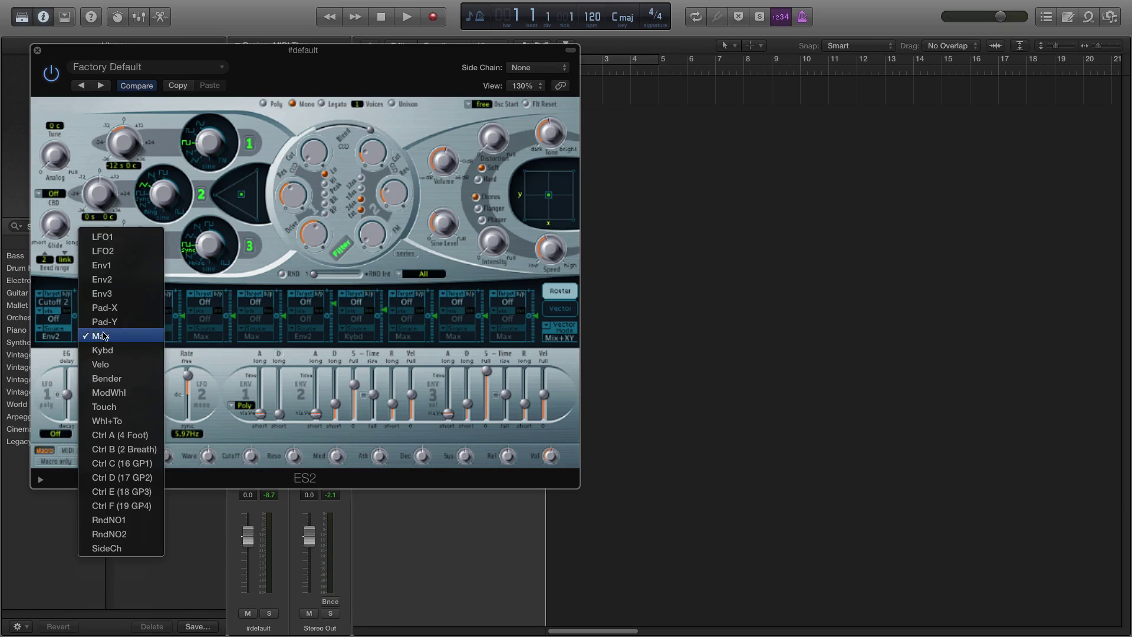
click(103, 264)
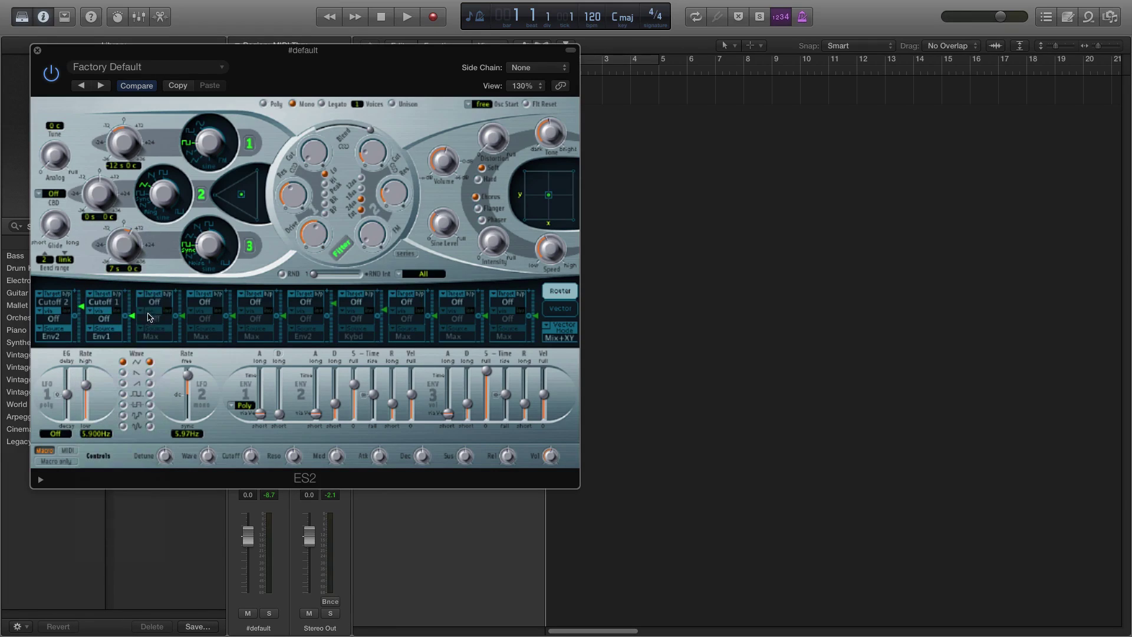
drag(132, 316, 133, 260)
Route Env1 to Amp in router slot 3
click(156, 302)
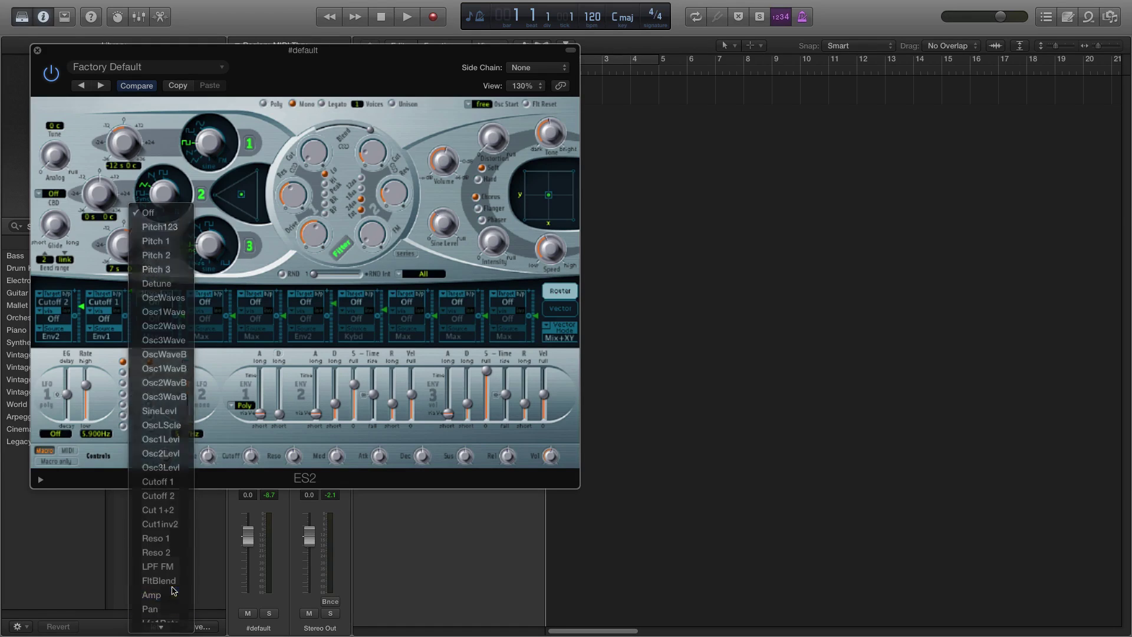
click(162, 596)
click(158, 337)
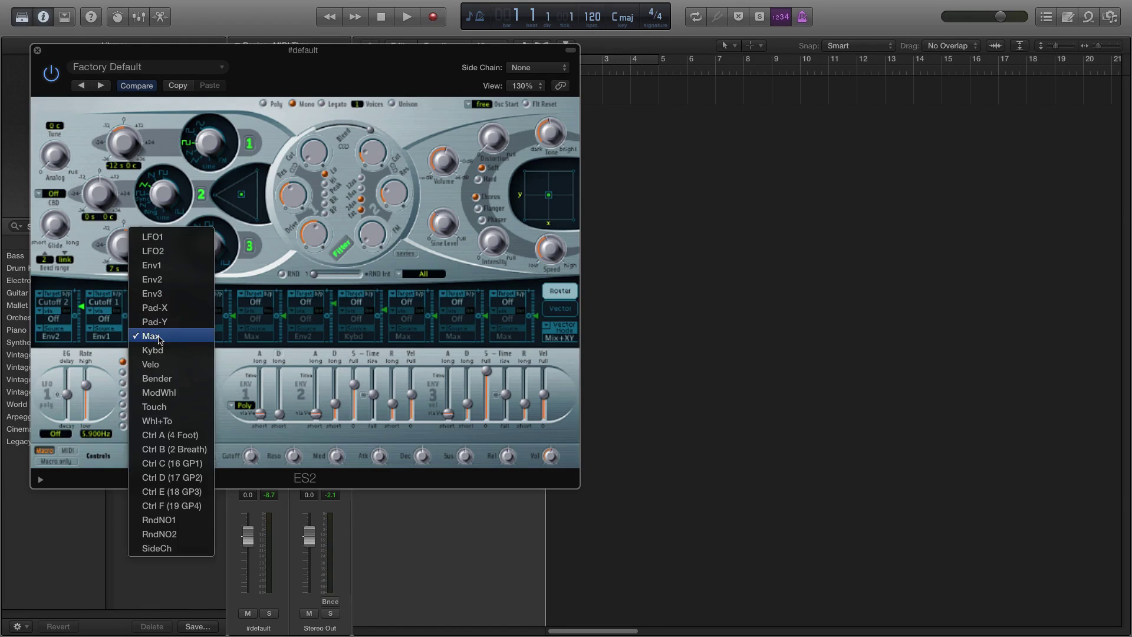
click(167, 269)
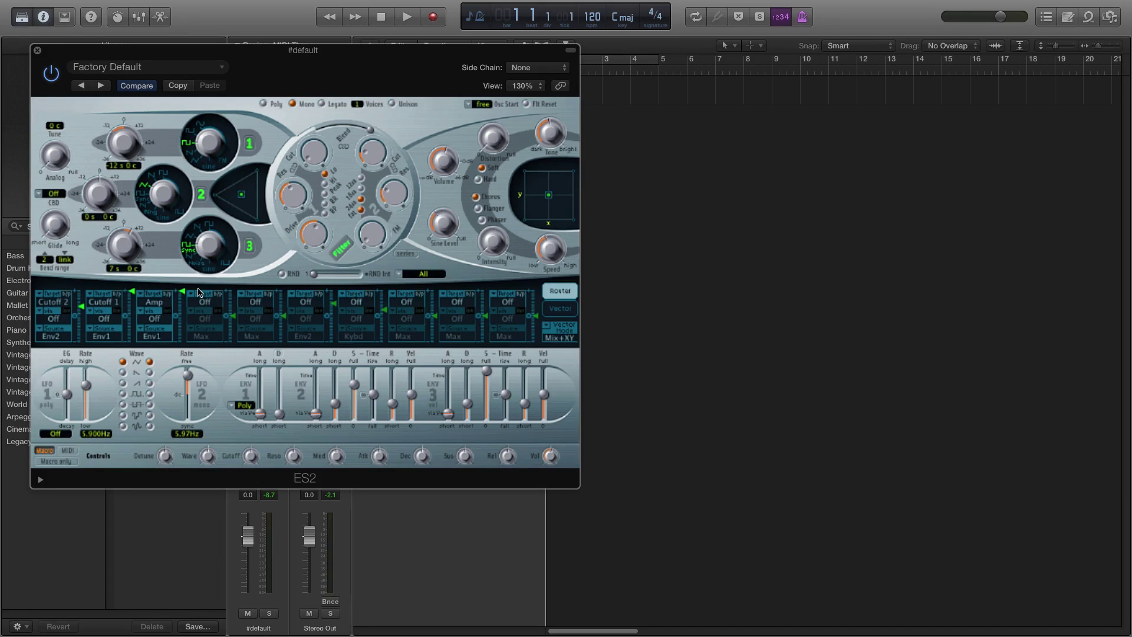
Route Kybd to Cutoff 2 in router slot 4 and adjust slot 5's intensity
click(204, 303)
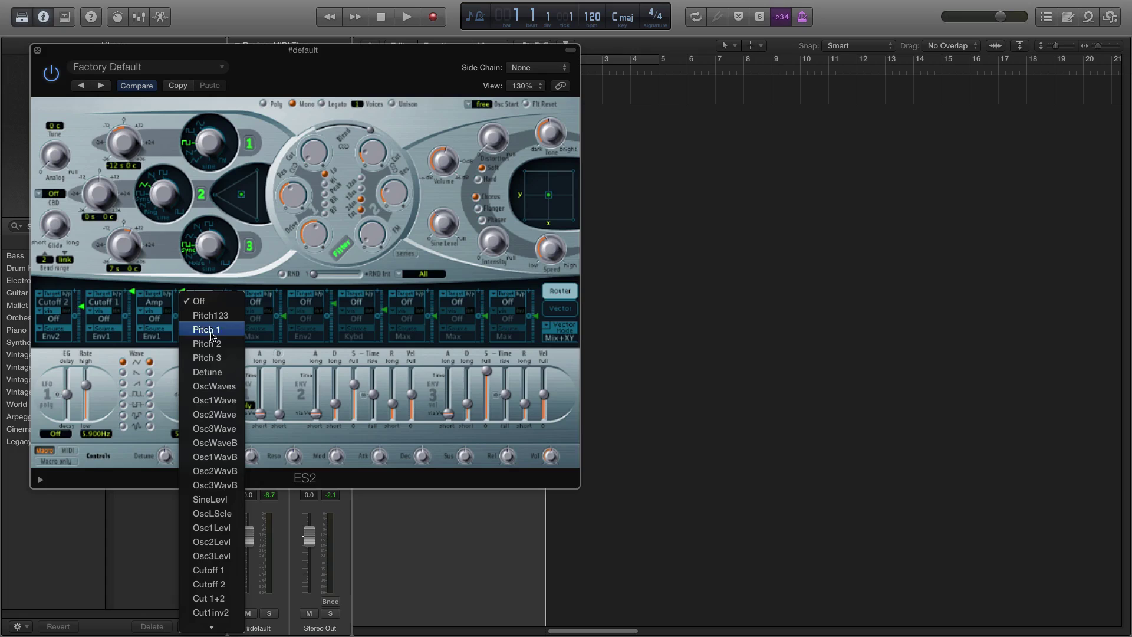
click(210, 584)
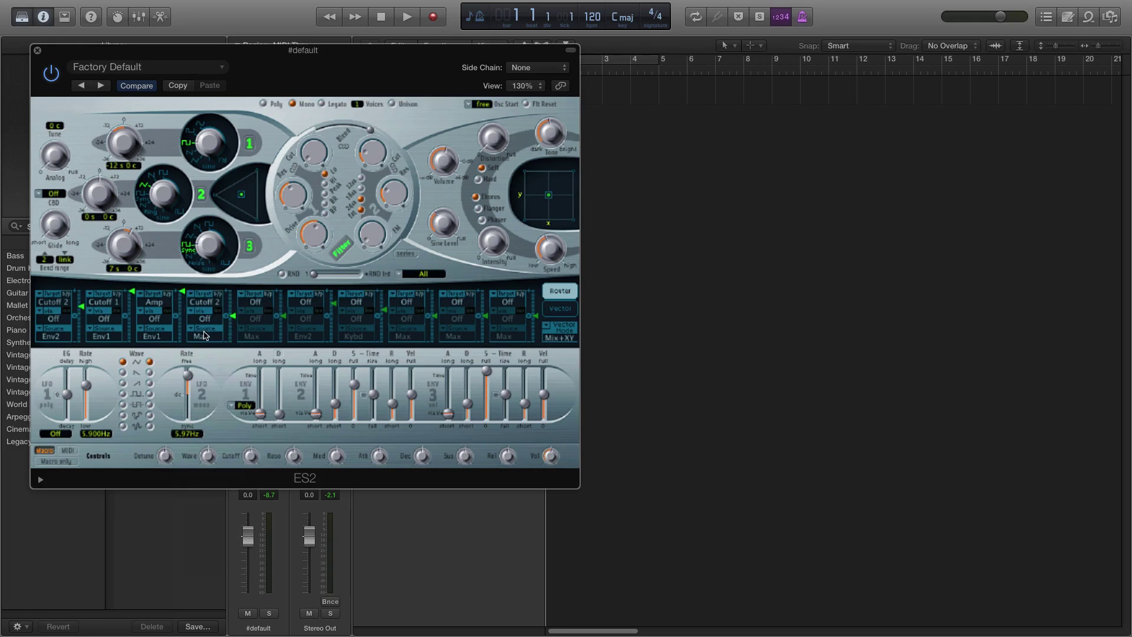
click(204, 336)
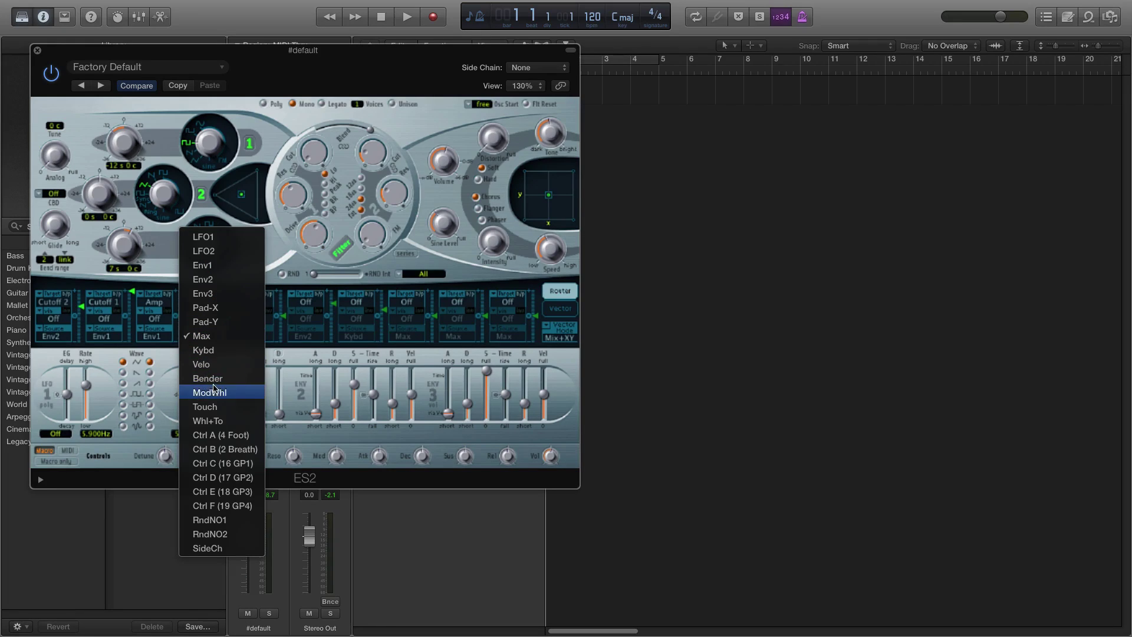
click(206, 351)
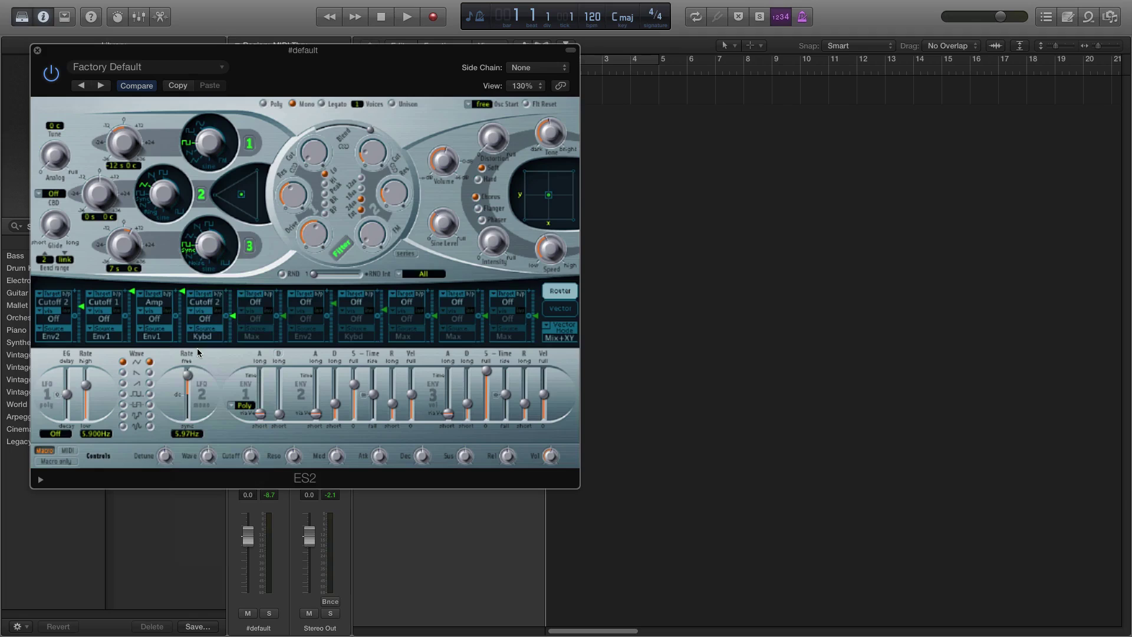
drag(234, 319, 234, 311)
Route ModWhl to Cutoff 2 in router slot 5 with slightly raised intensity
click(266, 302)
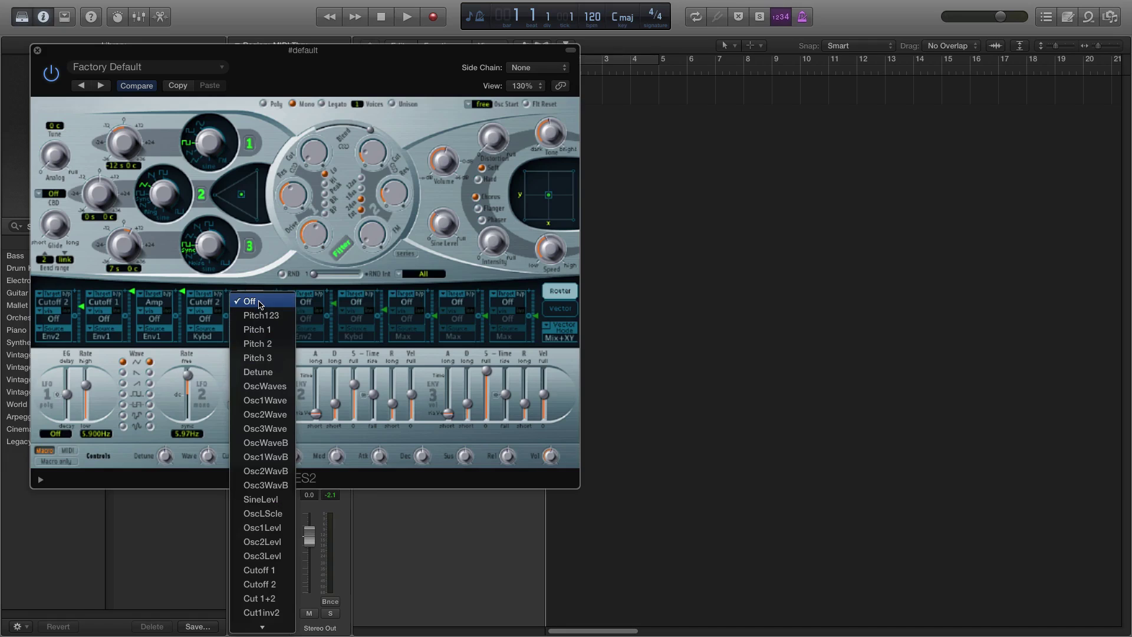
click(263, 582)
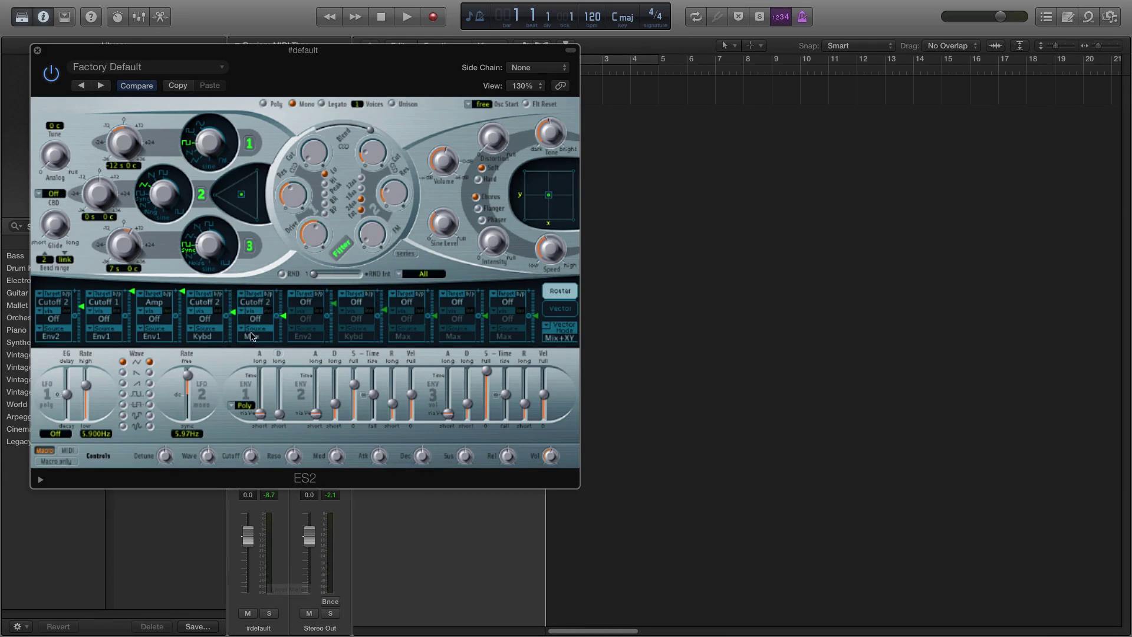
click(250, 336)
click(266, 392)
drag(280, 323, 285, 298)
Shorten Env 1 and Env 2 attacks; give Env 2 500 ms decay, zero sustain and velocity
mouse_move(261, 413)
mouse_down()
mouse_move(260, 426)
mouse_move(281, 410)
mouse_up()
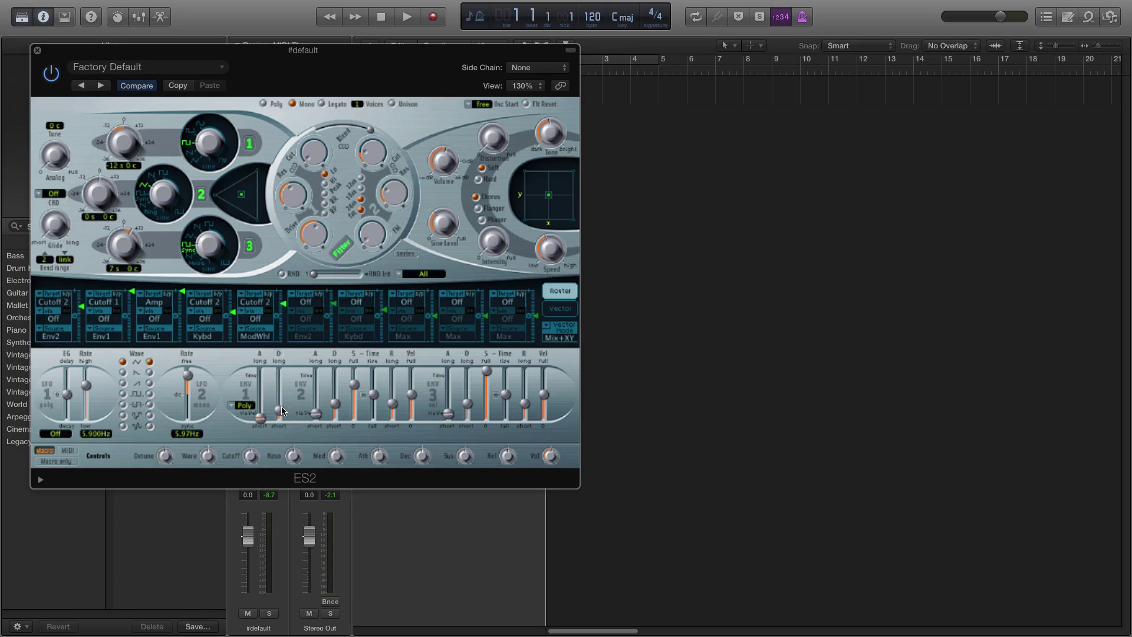
drag(314, 412, 317, 418)
click(335, 400)
drag(334, 399, 336, 396)
drag(355, 386, 355, 419)
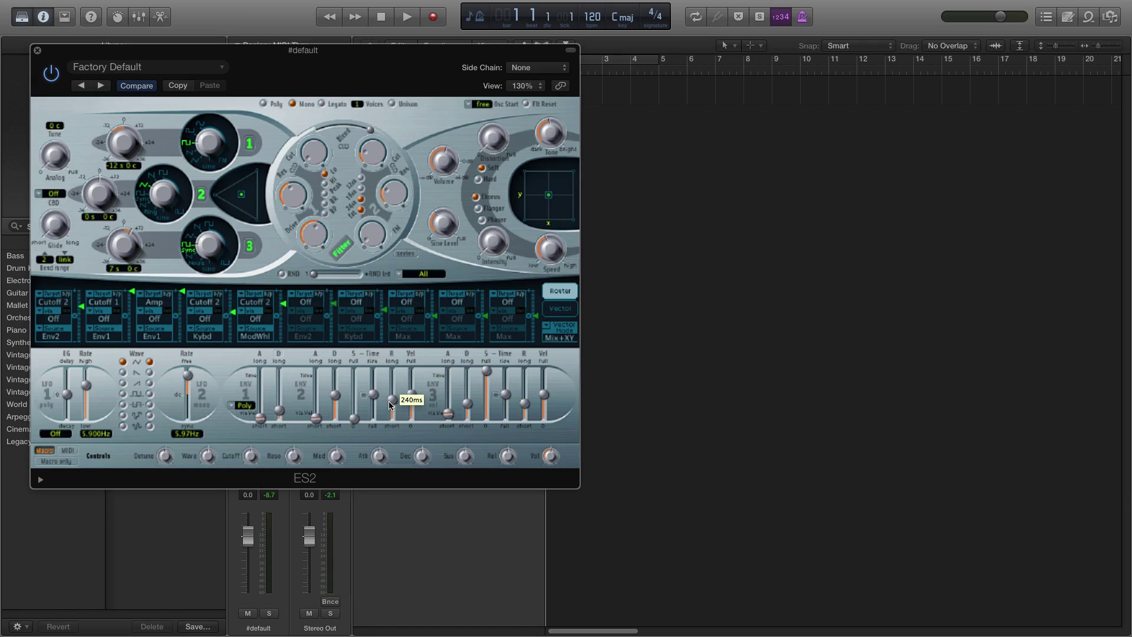
drag(412, 394, 408, 432)
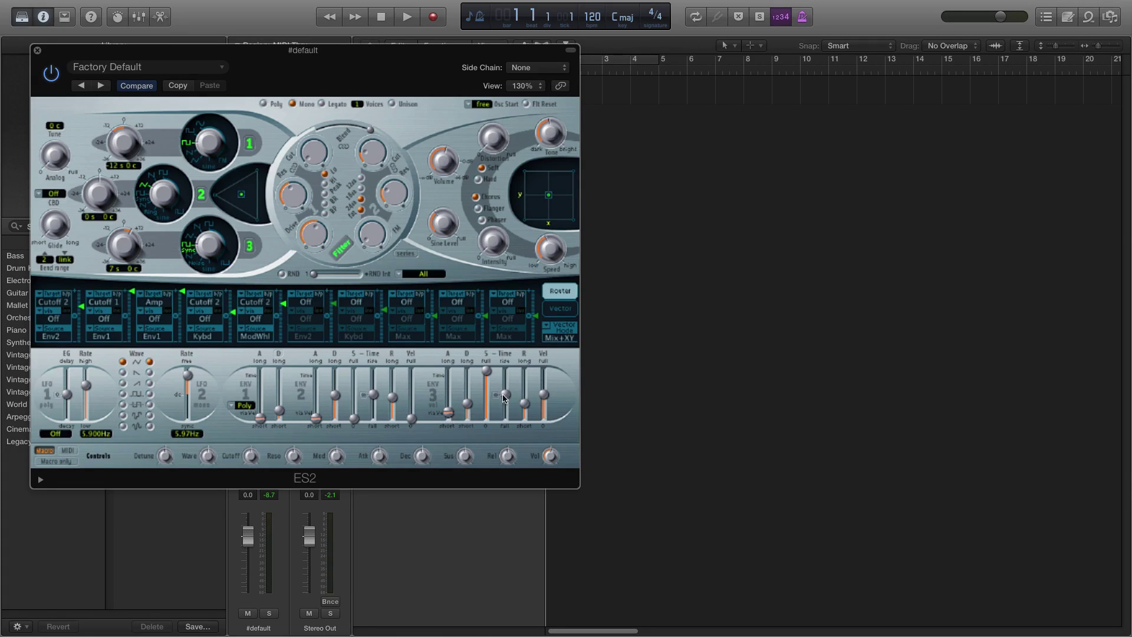
Set Env 3 decay to 570 ms, sustain to zero, and release to about 500 ms
mouse_move(468, 404)
drag(469, 404, 470, 396)
drag(486, 372, 487, 418)
drag(525, 404, 544, 435)
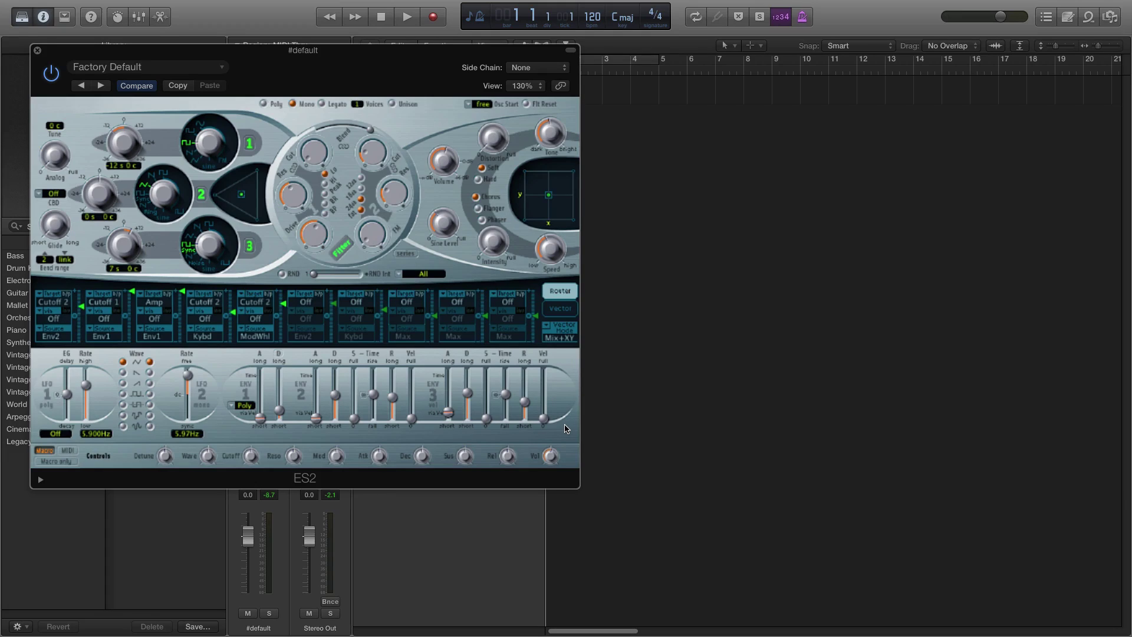